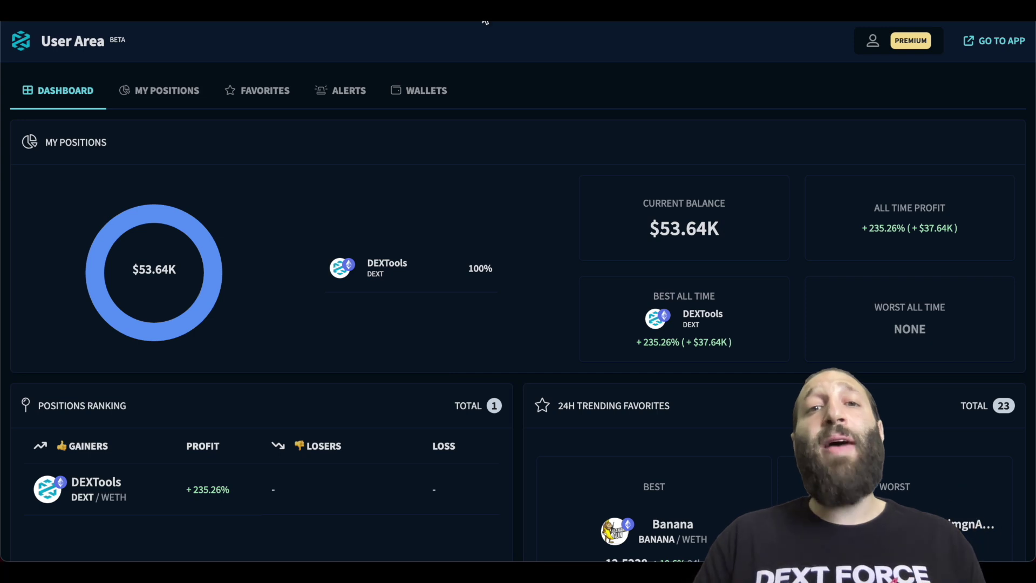
Scroll down the User Area dashboard, which shows a $53.64K balance, then back to the top.
scroll(498, 102, down, 2)
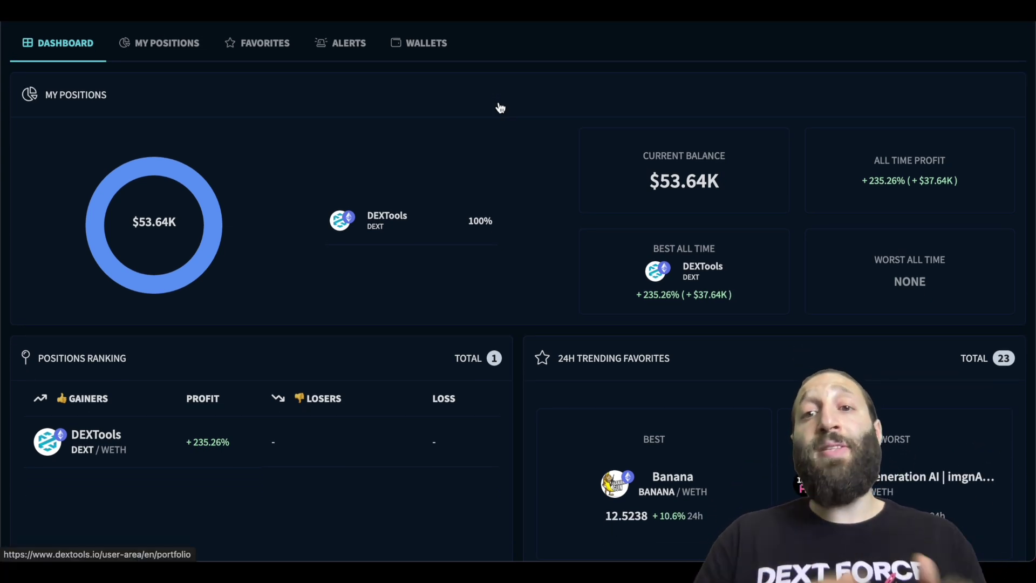
scroll(729, 264, down, 6)
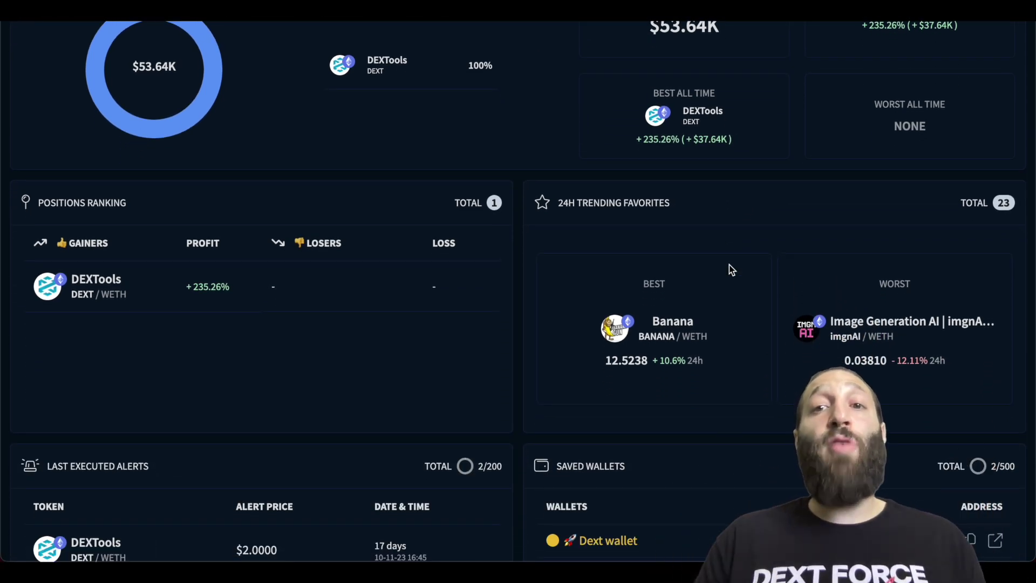
scroll(731, 269, down, 5)
scroll(730, 267, down, 3)
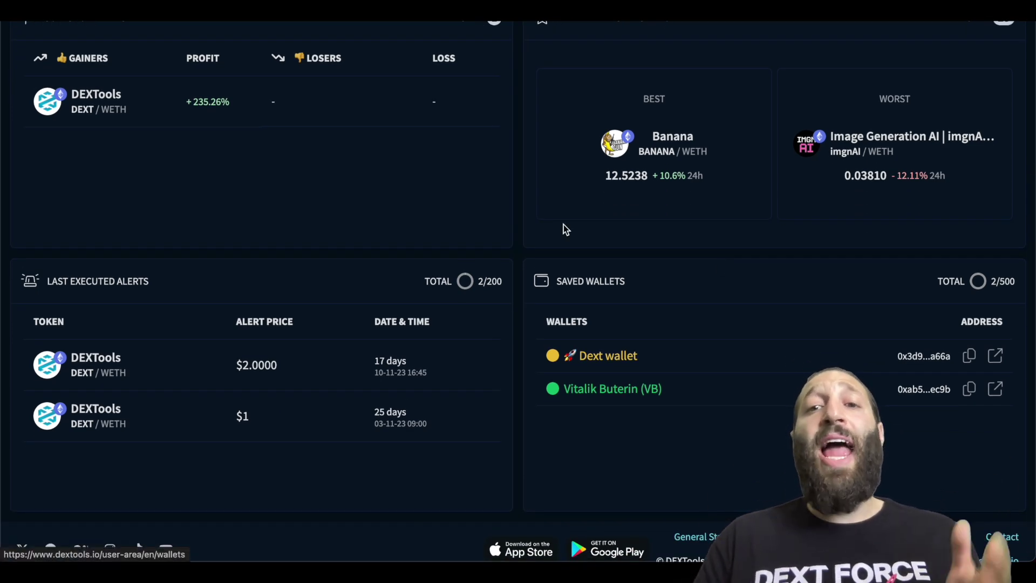
scroll(562, 227, up, 15)
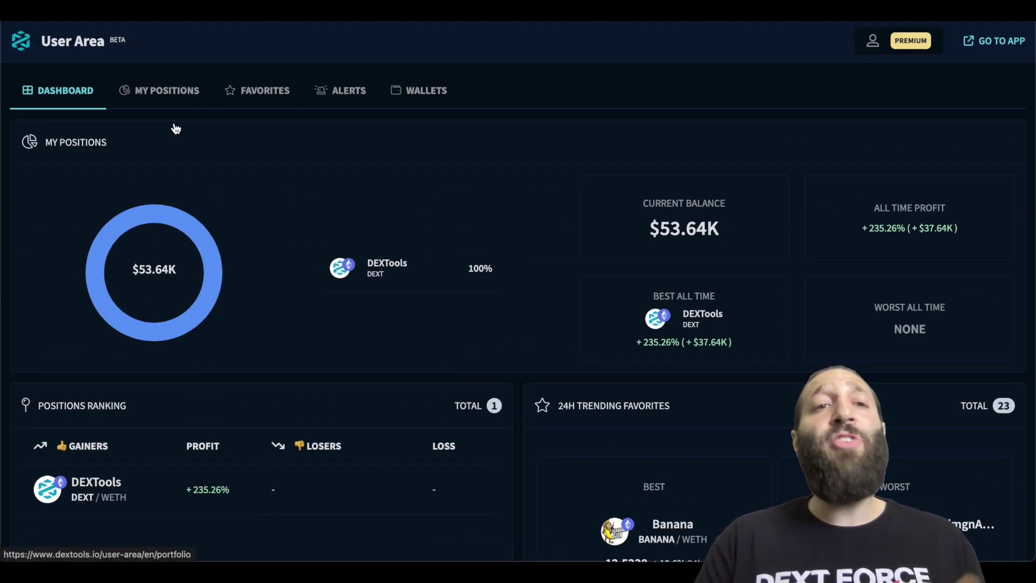
click(158, 103)
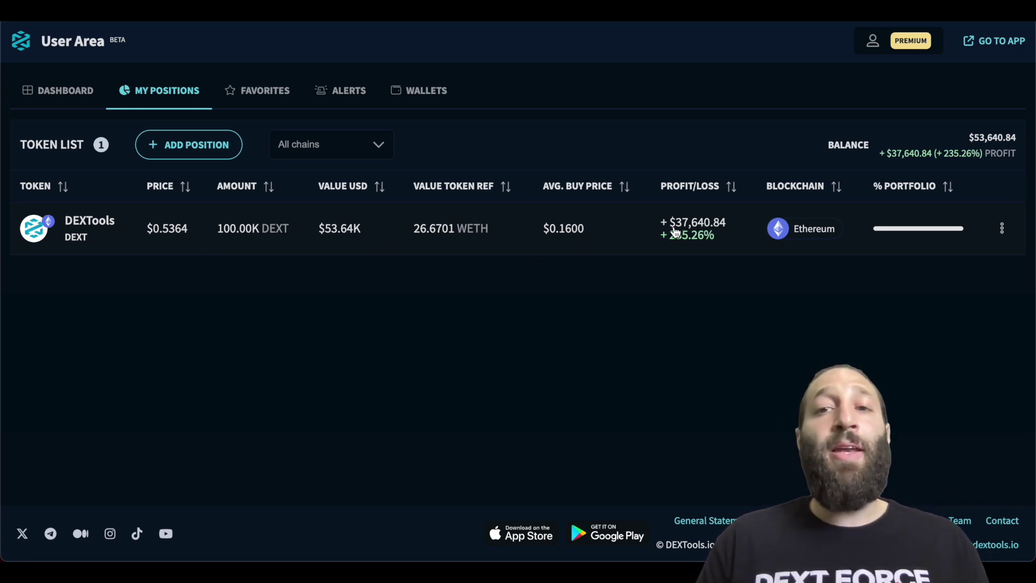
Add a WETH/USDC position of amount 1, buy price $1500 and 1 ETH, and save it.
click(189, 144)
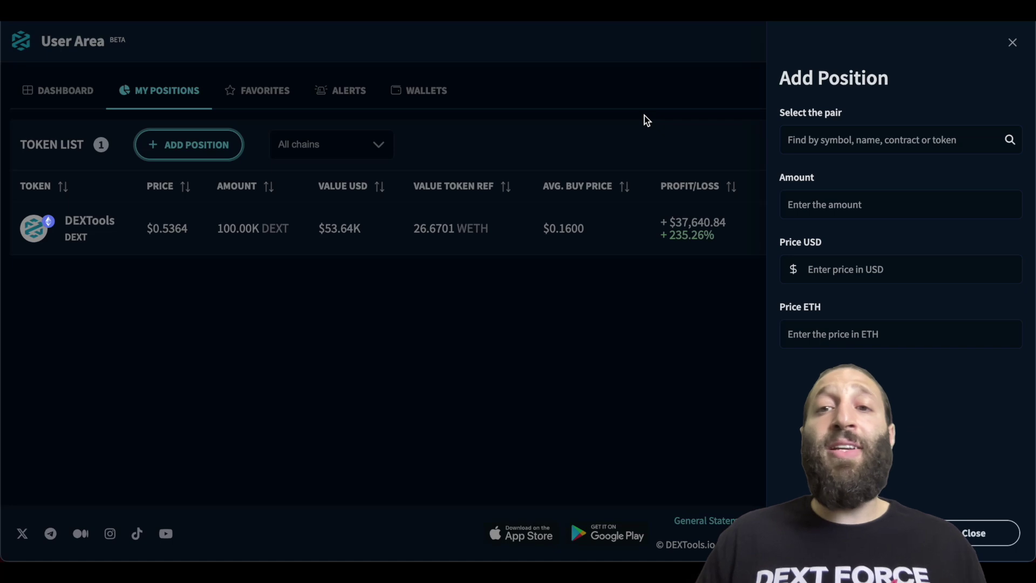
click(881, 140)
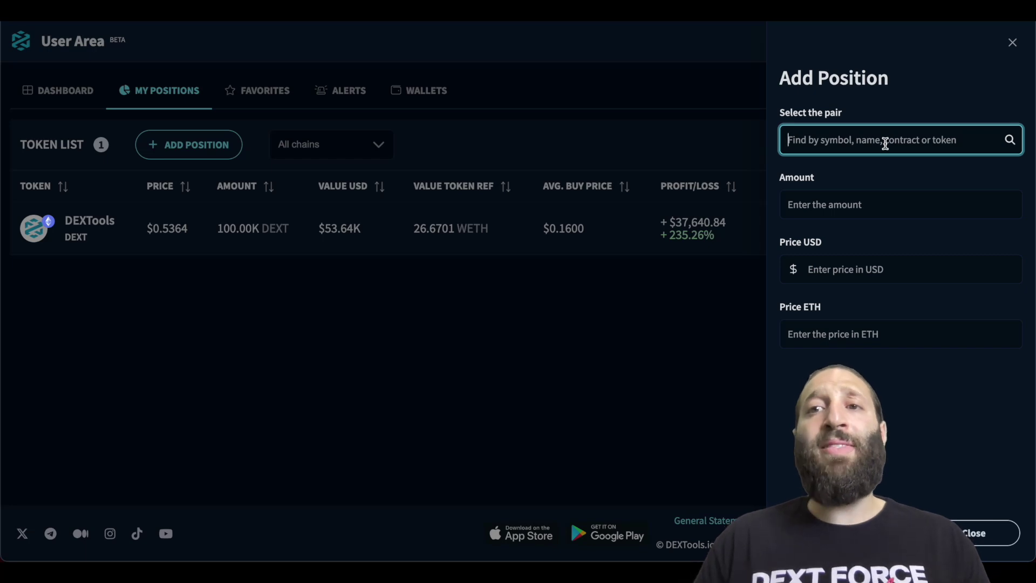
text(weth)
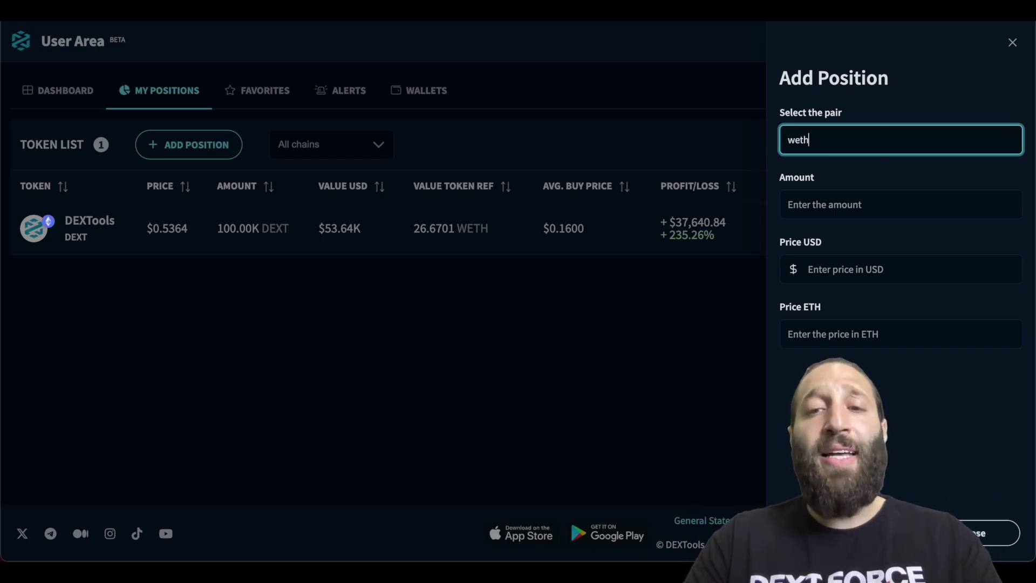
click(934, 194)
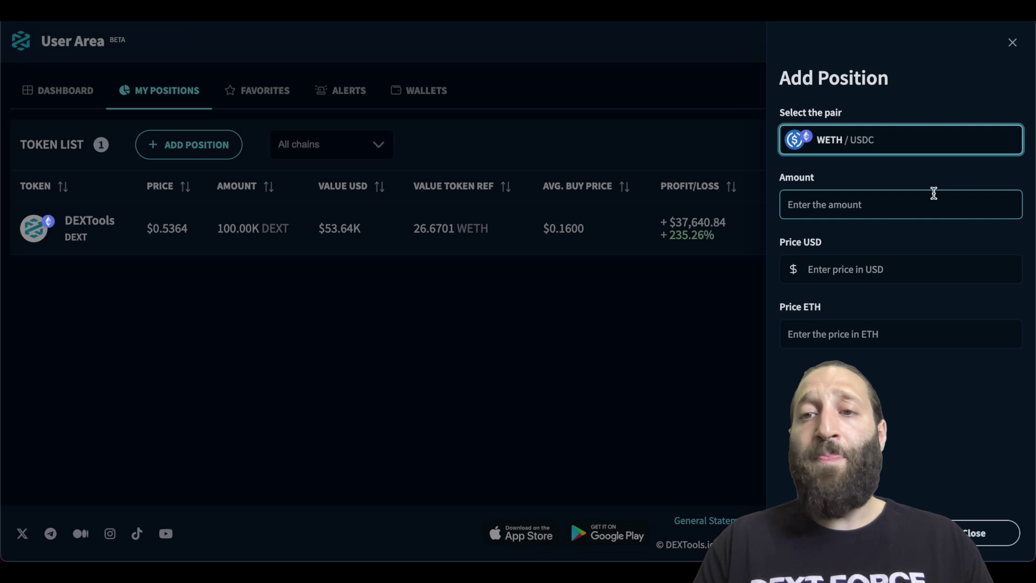
click(889, 204)
text(1)
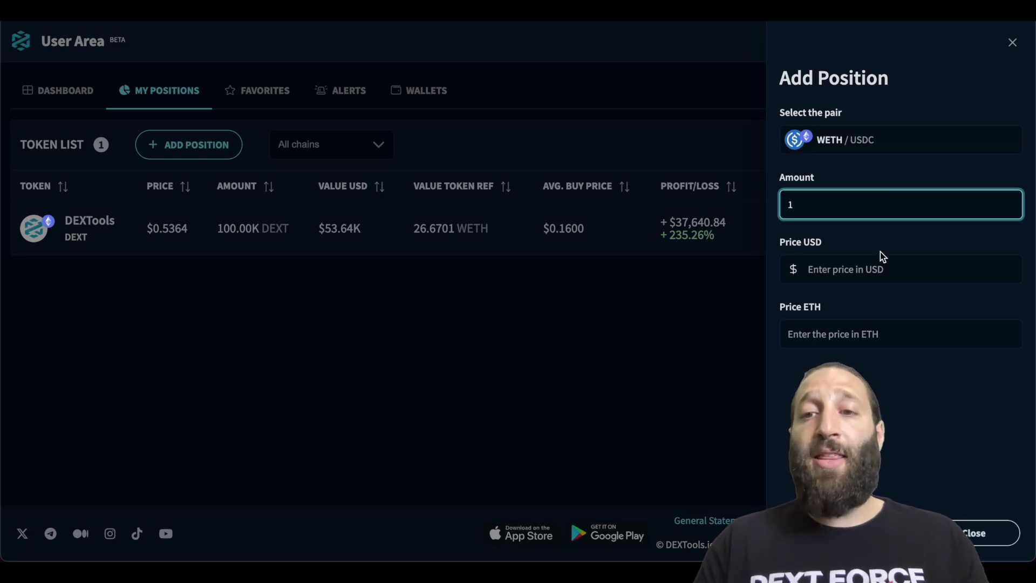
click(875, 262)
text(1500)
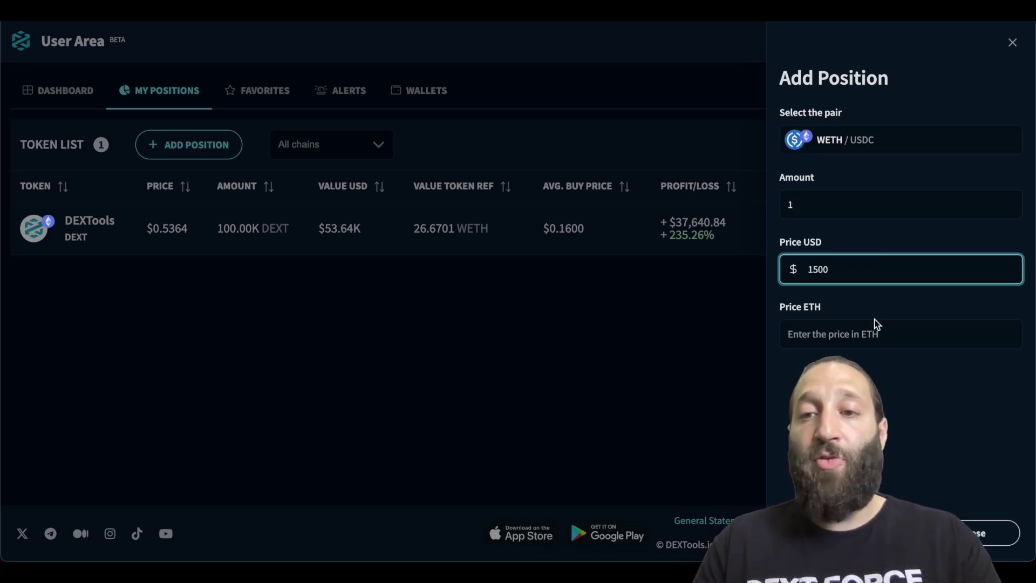
click(873, 334)
text(1)
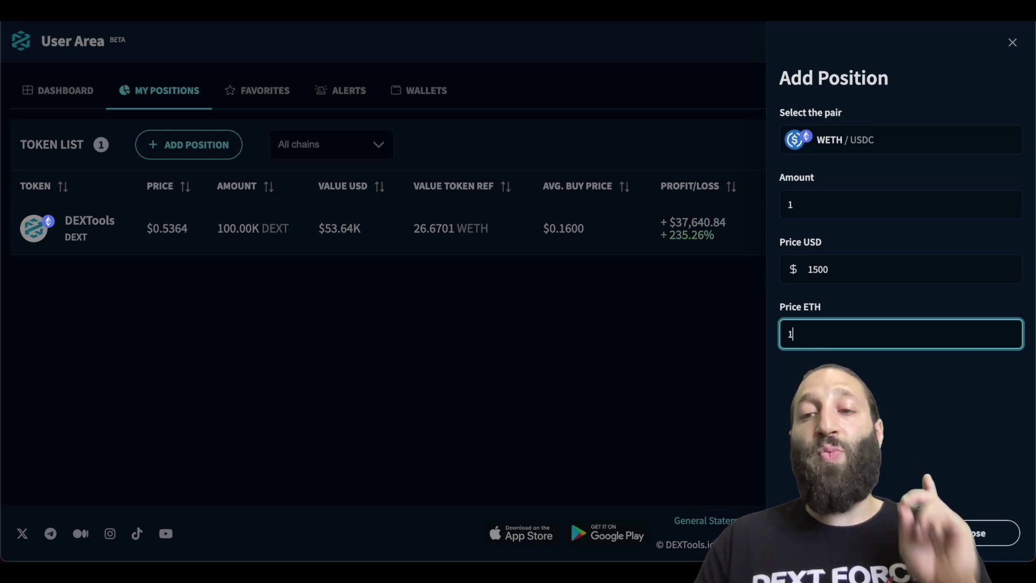
click(977, 534)
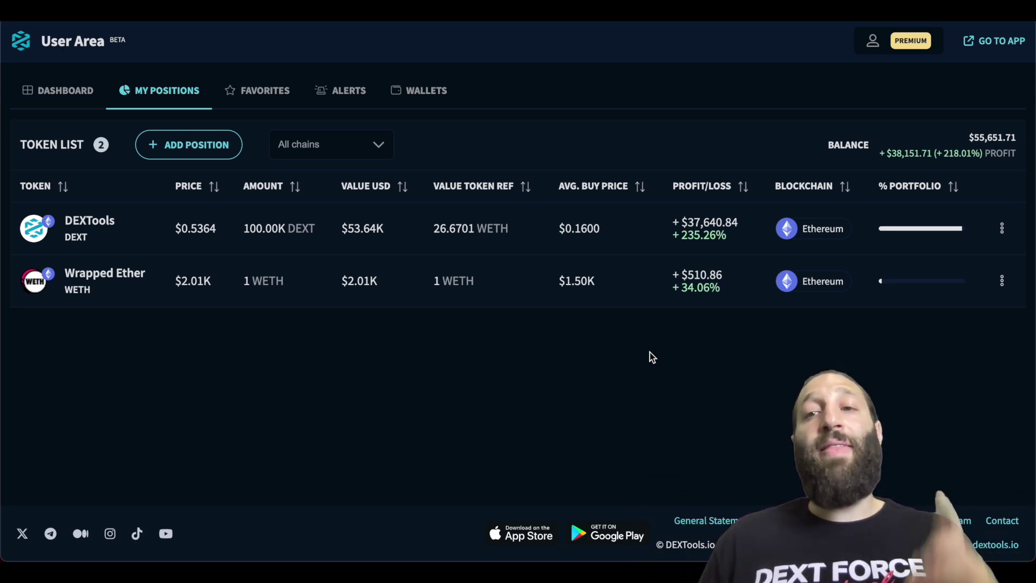
Return to the dashboard to see holdings split DEXT 96.39% and Wrapped Ether 3.61%.
click(58, 90)
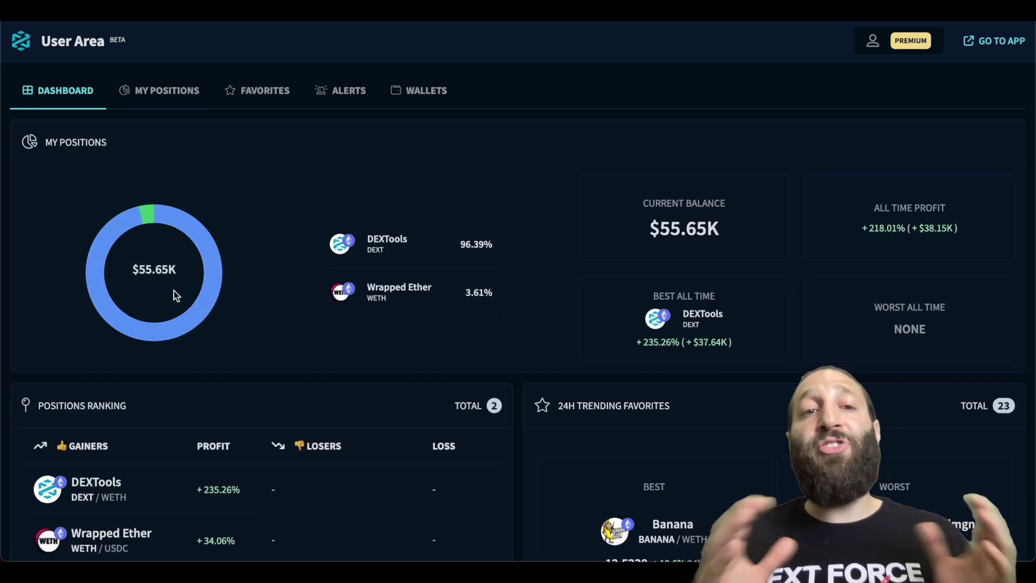
mouse_move(402, 308)
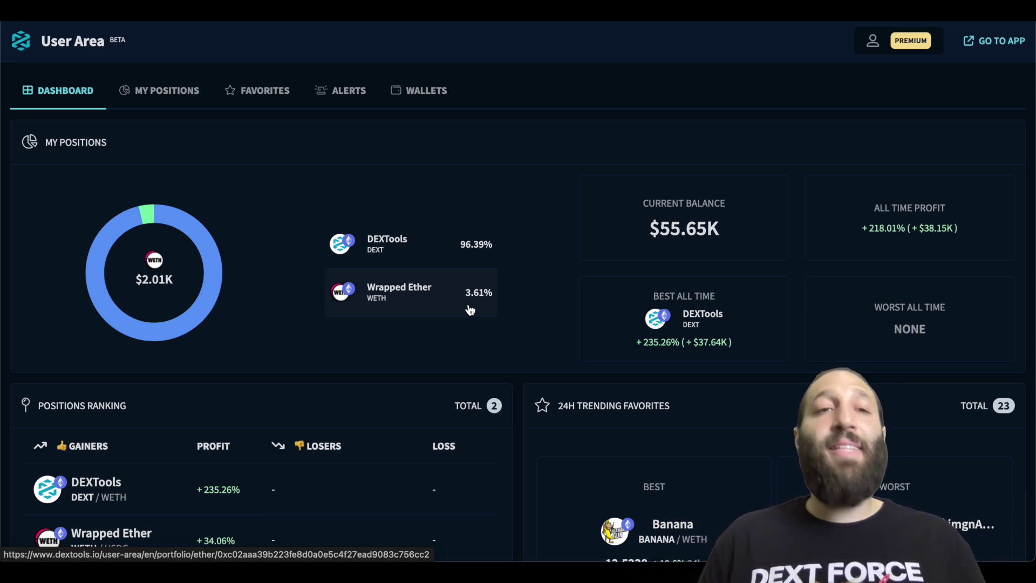
Open Favorites, view the AI list, then switch to the Meme list with Dogecoin and Shiba Inu.
click(249, 93)
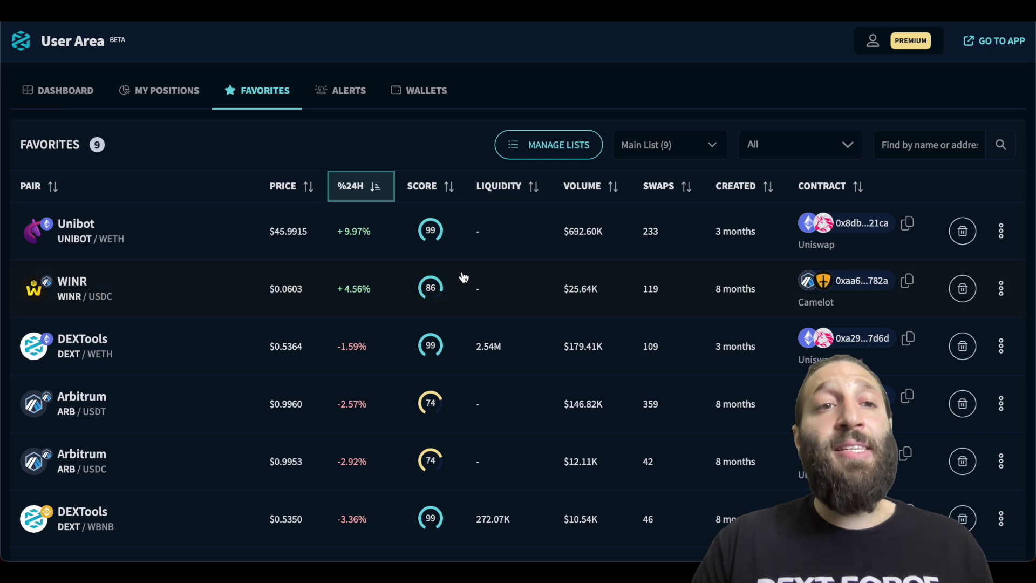
click(649, 156)
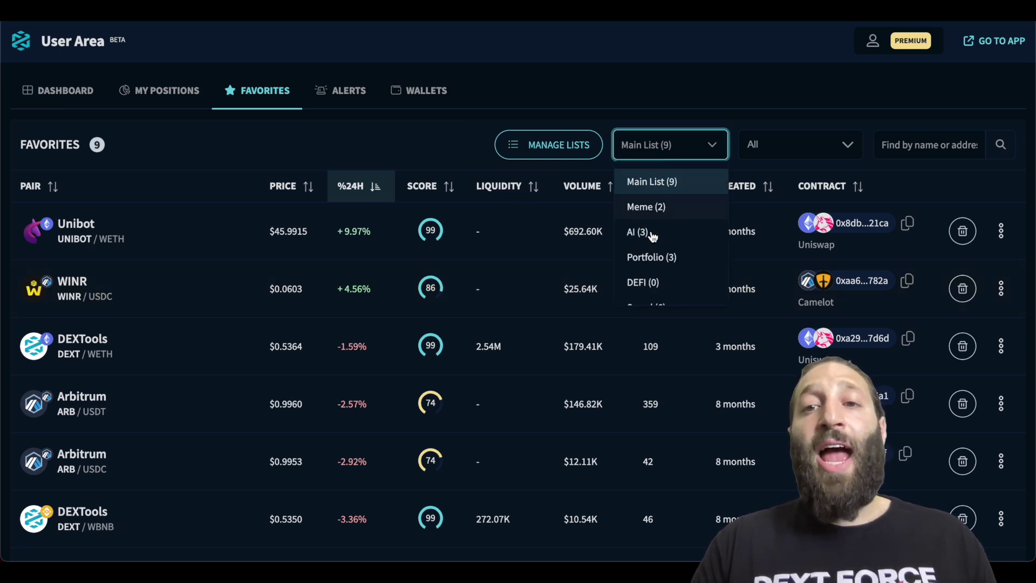
scroll(668, 218, down, 2)
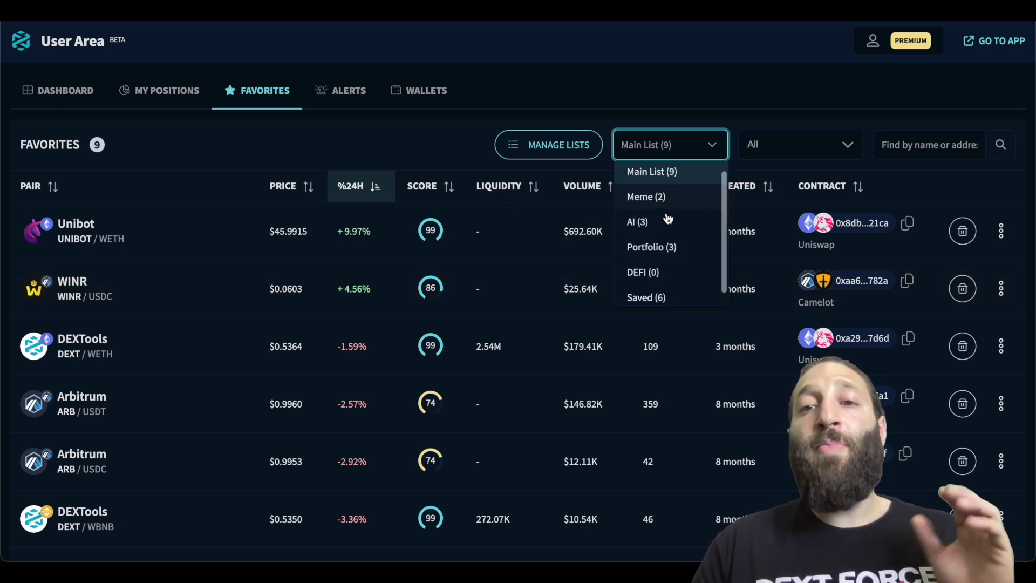
scroll(668, 236, down, 1)
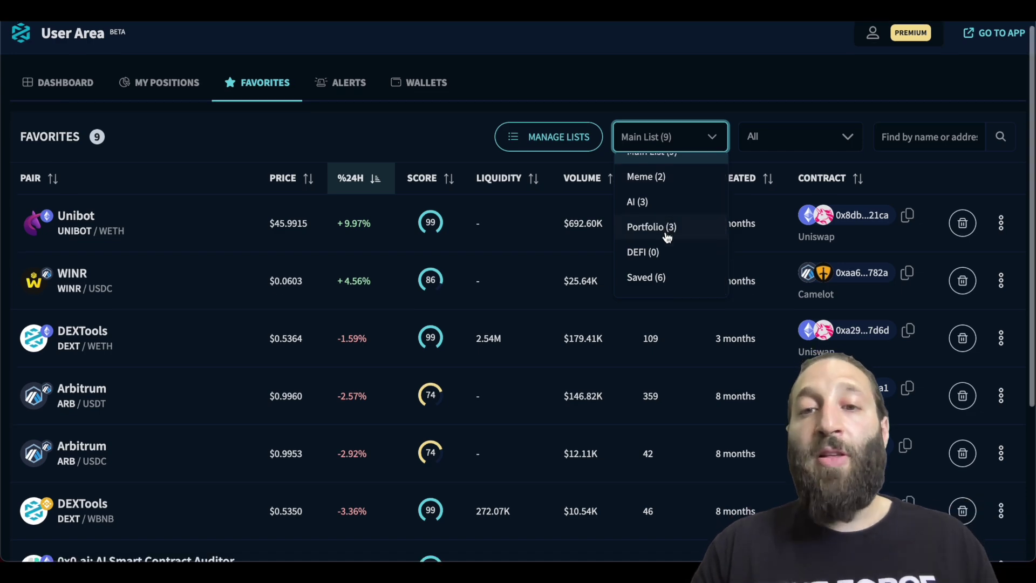
click(652, 209)
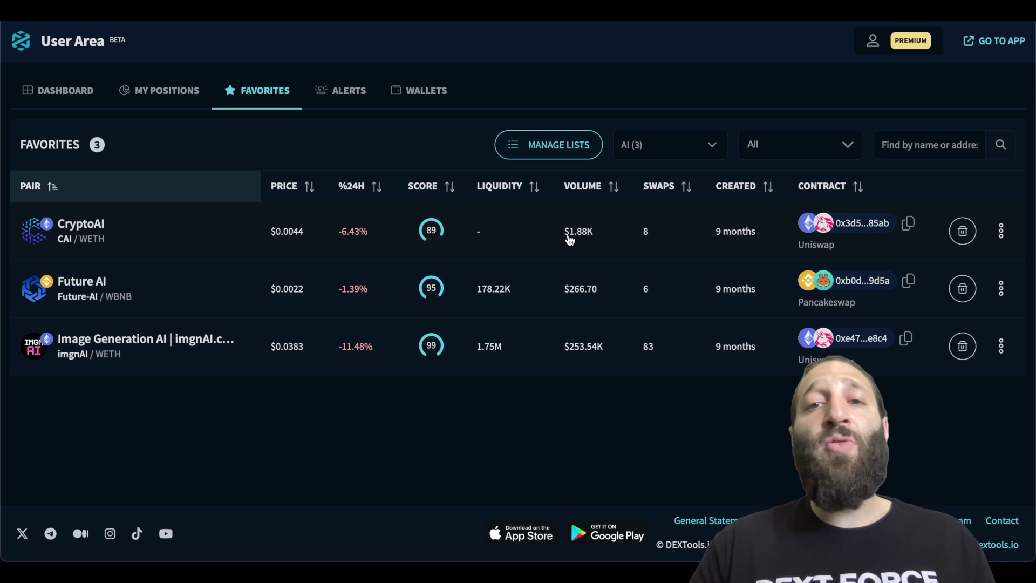
click(637, 157)
click(651, 211)
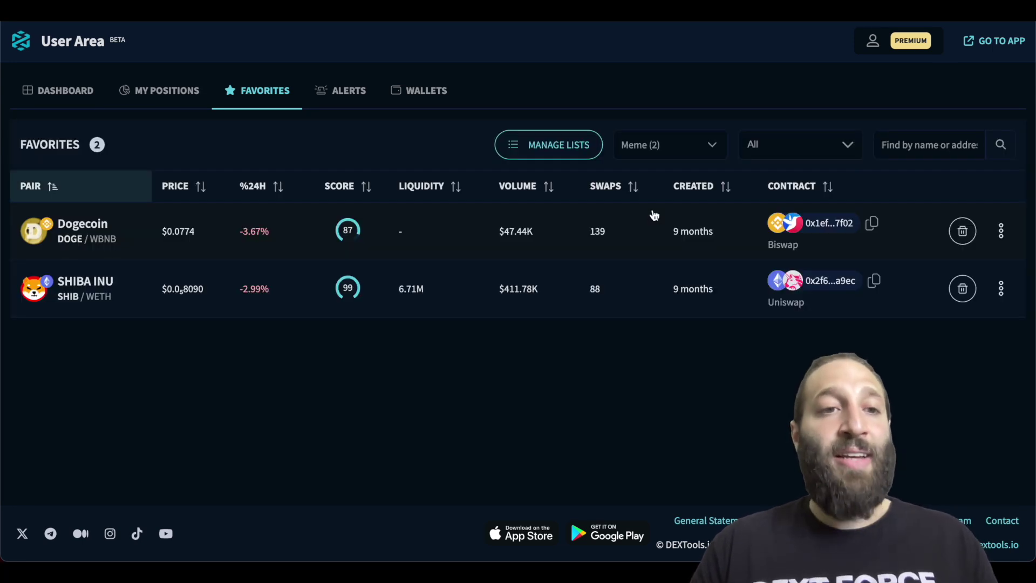
Create a favorites list named 'MOON', then switch back to Main List.
click(565, 146)
click(884, 81)
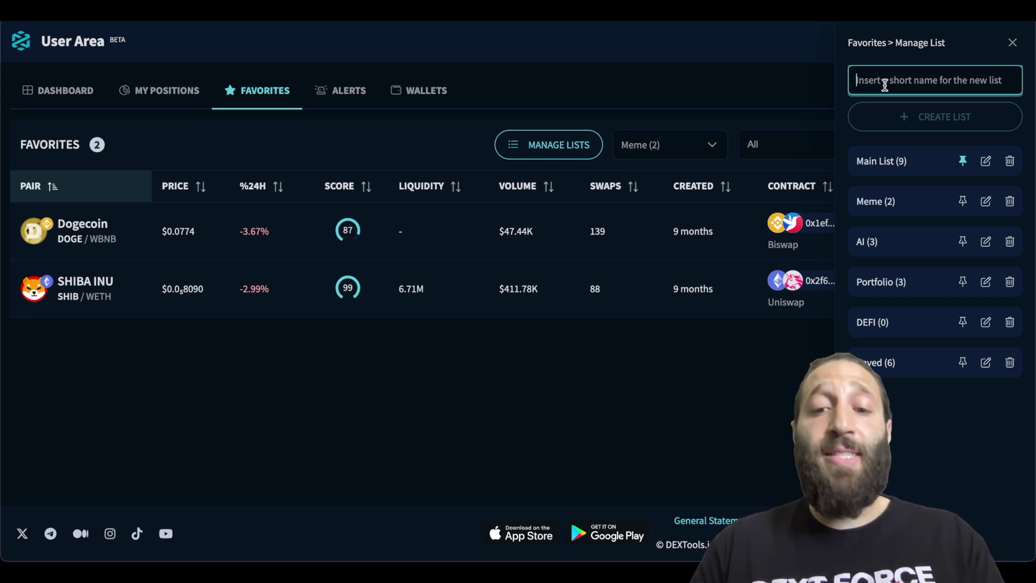
text(MOON)
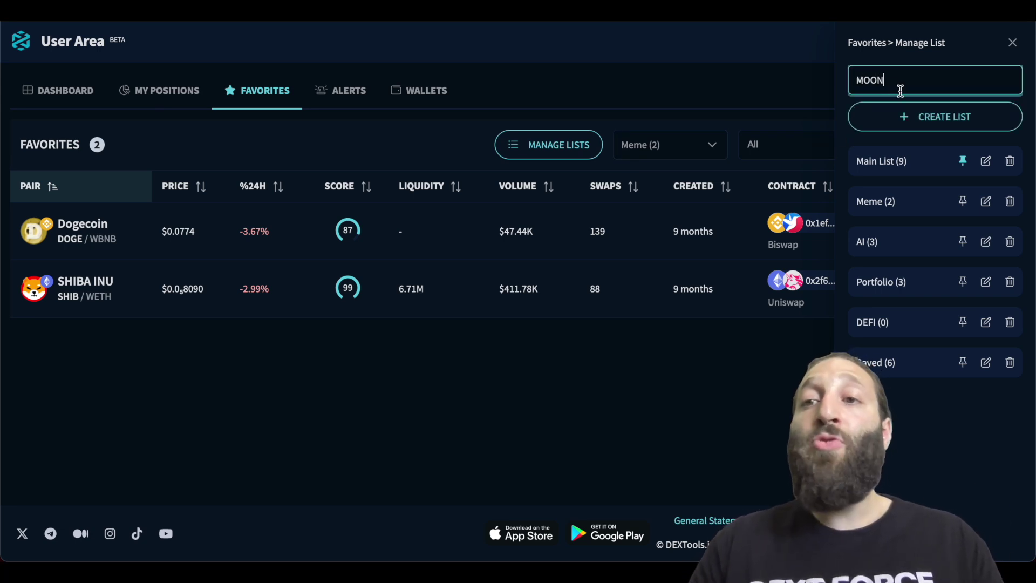
click(913, 122)
click(670, 145)
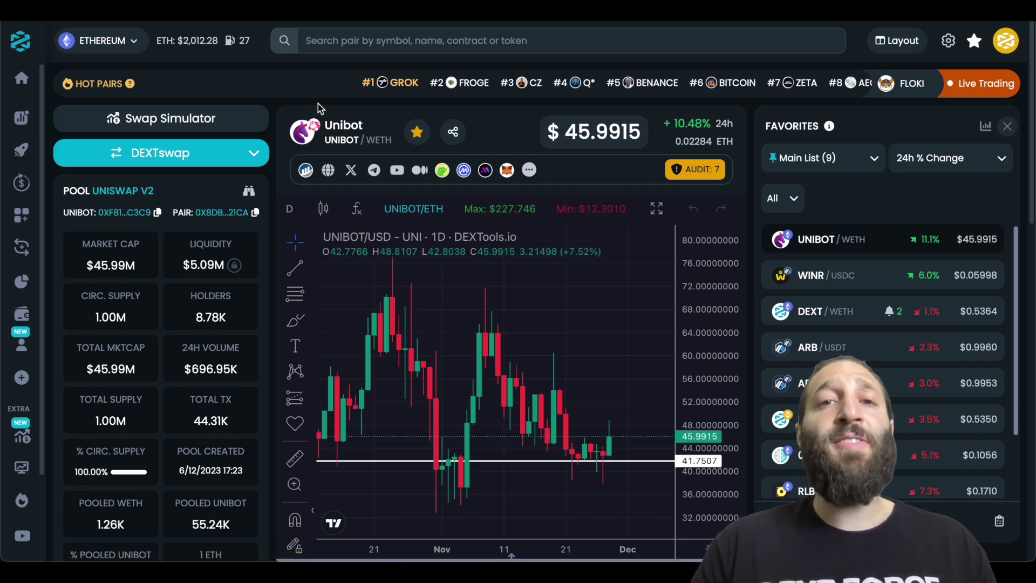
Open the #1 hot pair GROK and star it into the MOON favorites list.
click(373, 87)
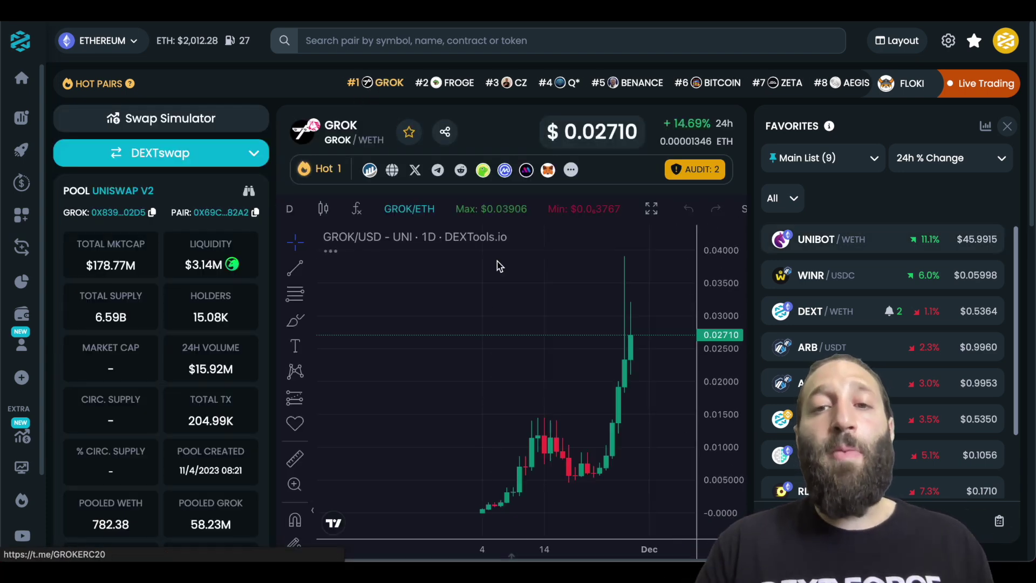
mouse_move(409, 134)
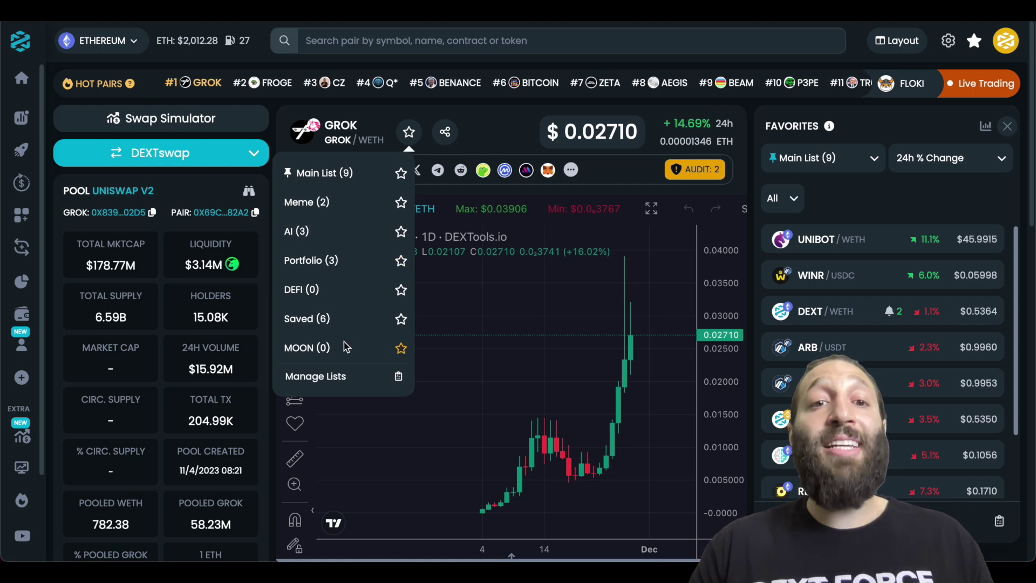
click(399, 348)
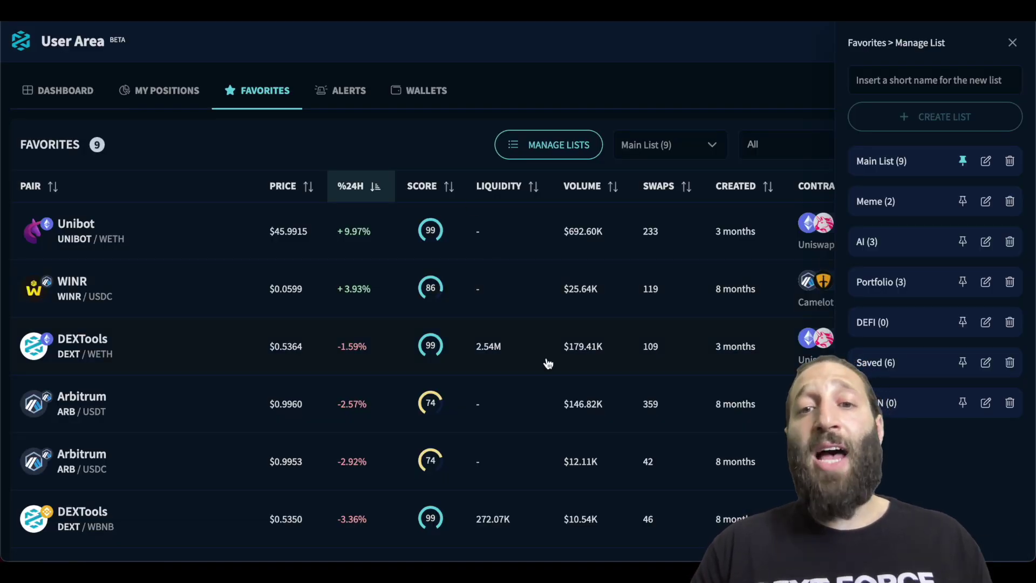
Select MOON (1) in the list dropdown to show GROK/WETH as its only pair.
click(675, 143)
scroll(654, 257, down, 2)
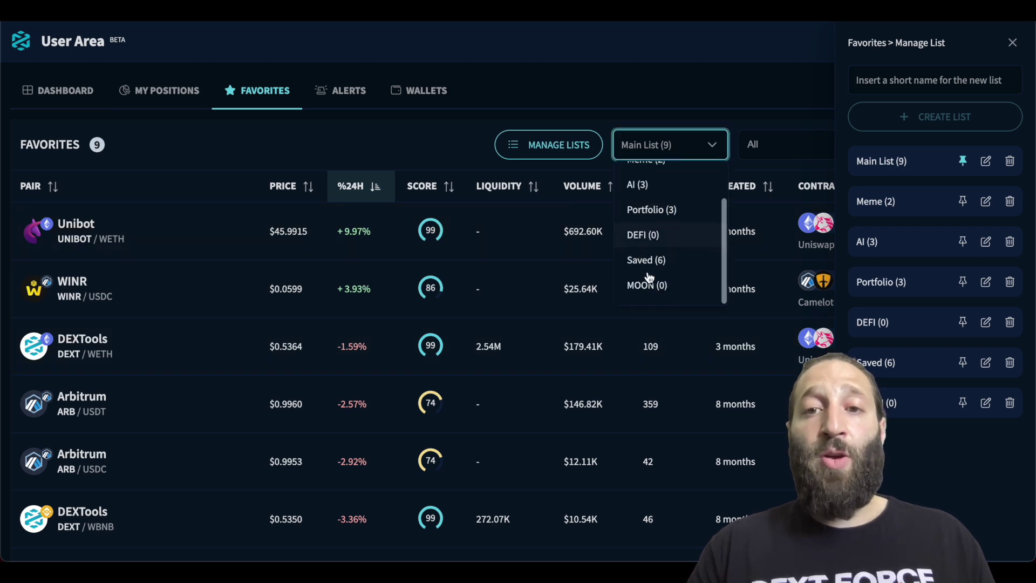
click(655, 282)
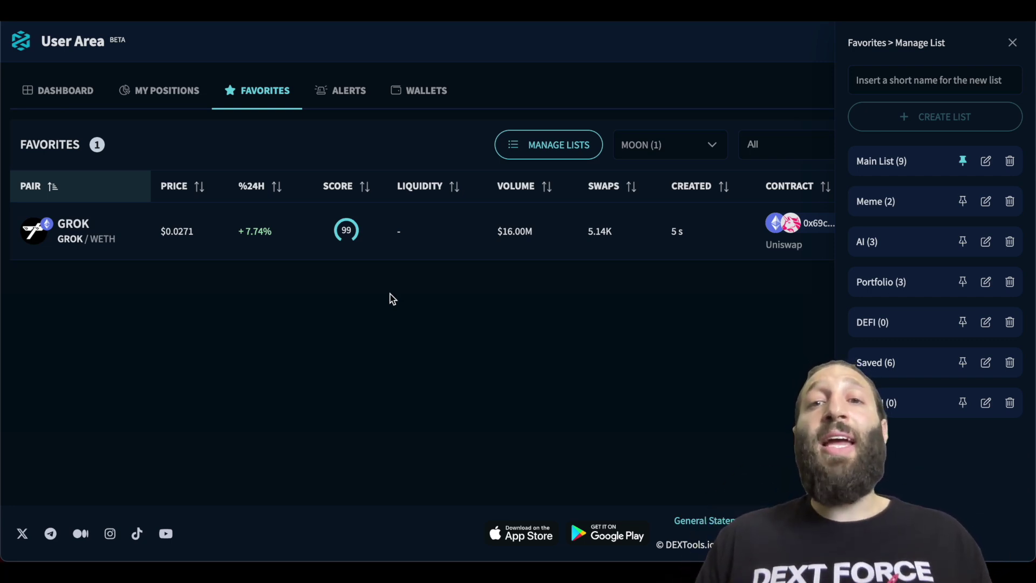
Go to the Alerts page listing the $1 and $2.0000 DEXT/WETH alerts.
click(347, 90)
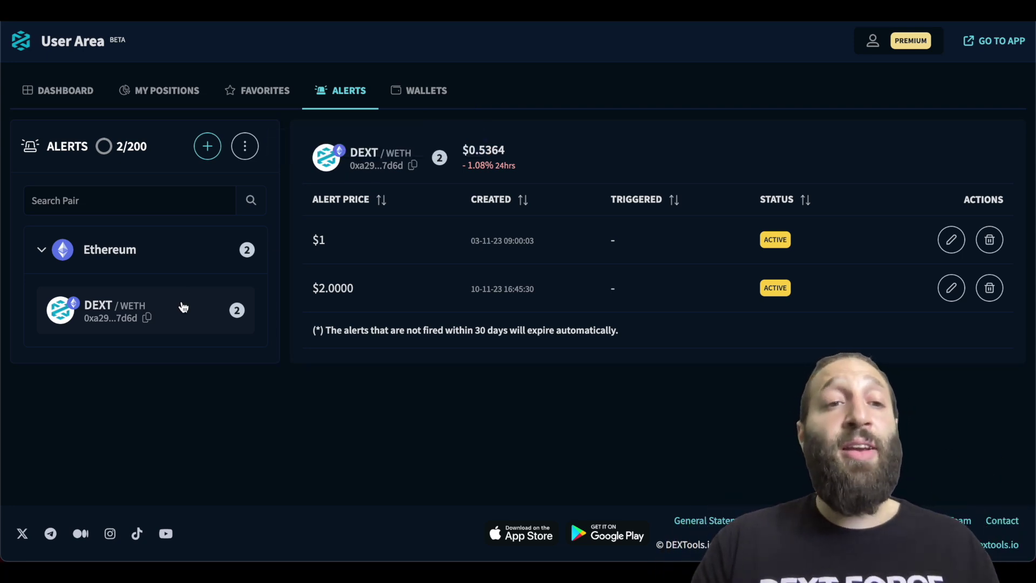
Create a WETH/USDC alert at 2200 with note 'take profit', then select its row.
click(205, 157)
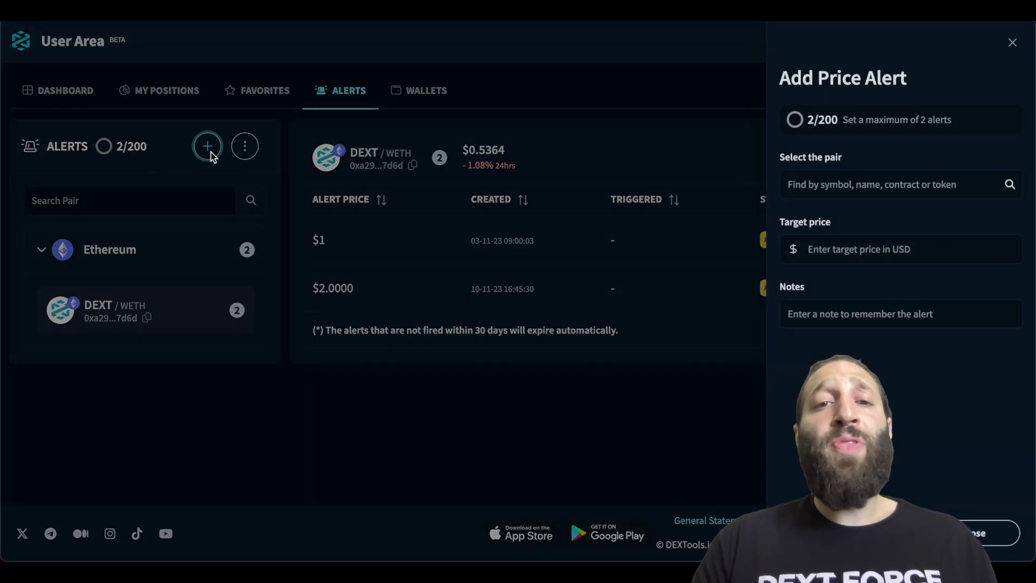
click(839, 184)
text(weth)
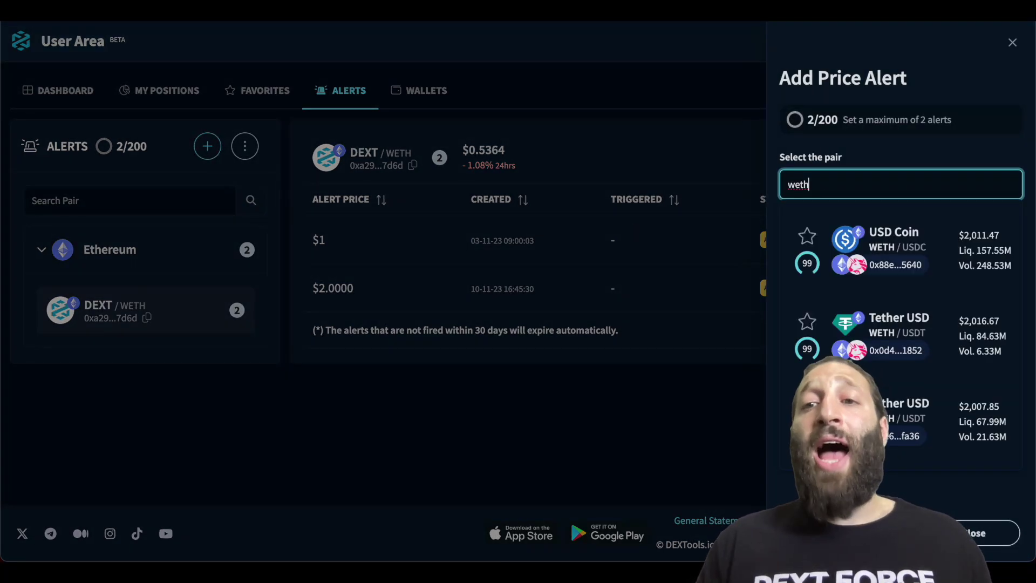
click(931, 243)
click(885, 261)
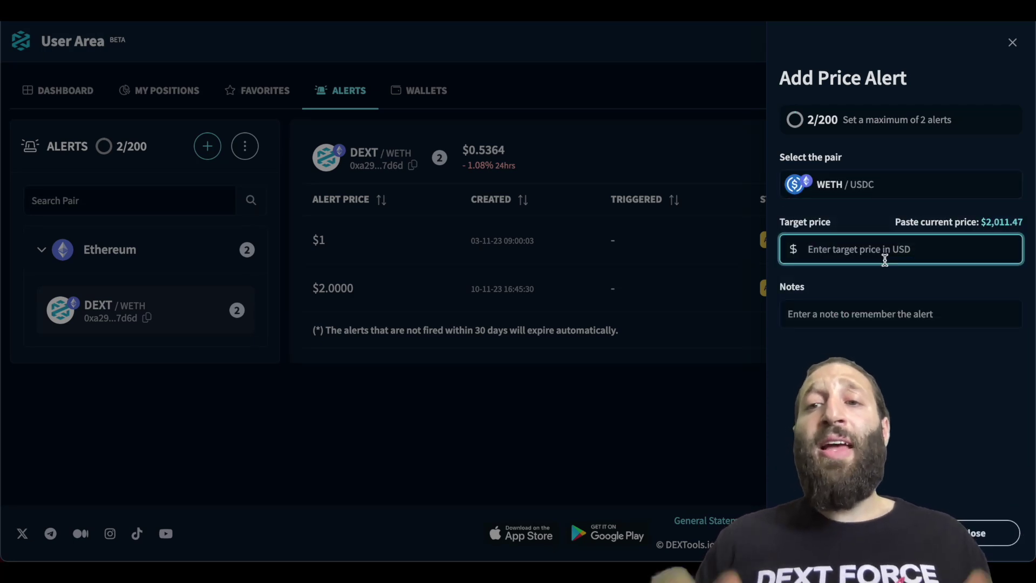
text(2200)
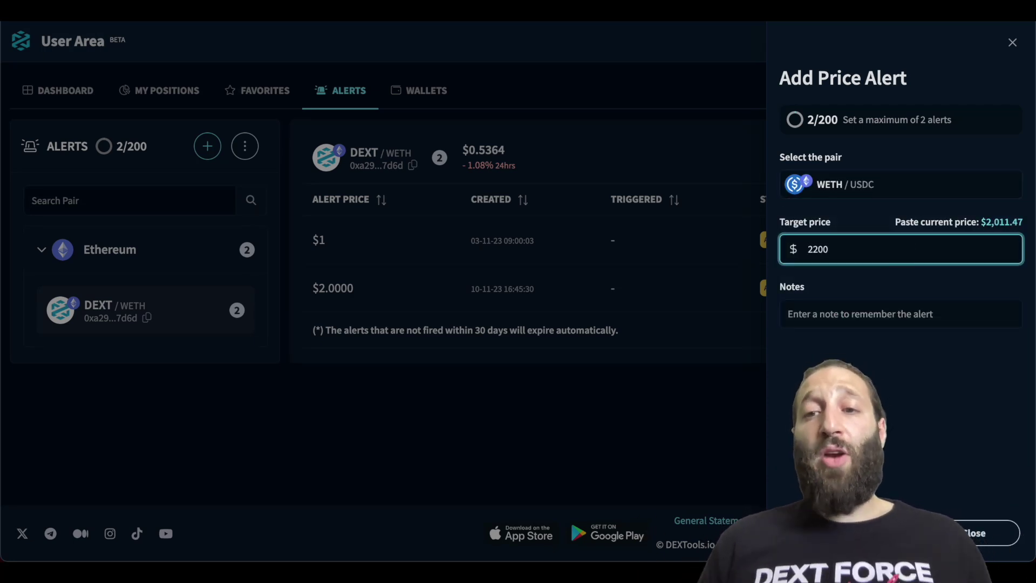
click(901, 314)
text(take profi)
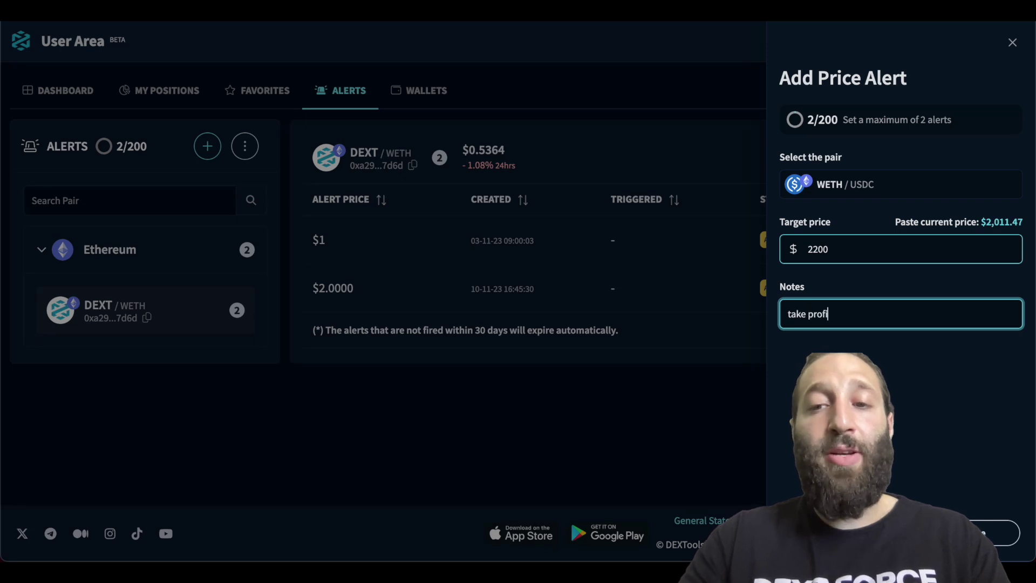
text(t)
click(929, 298)
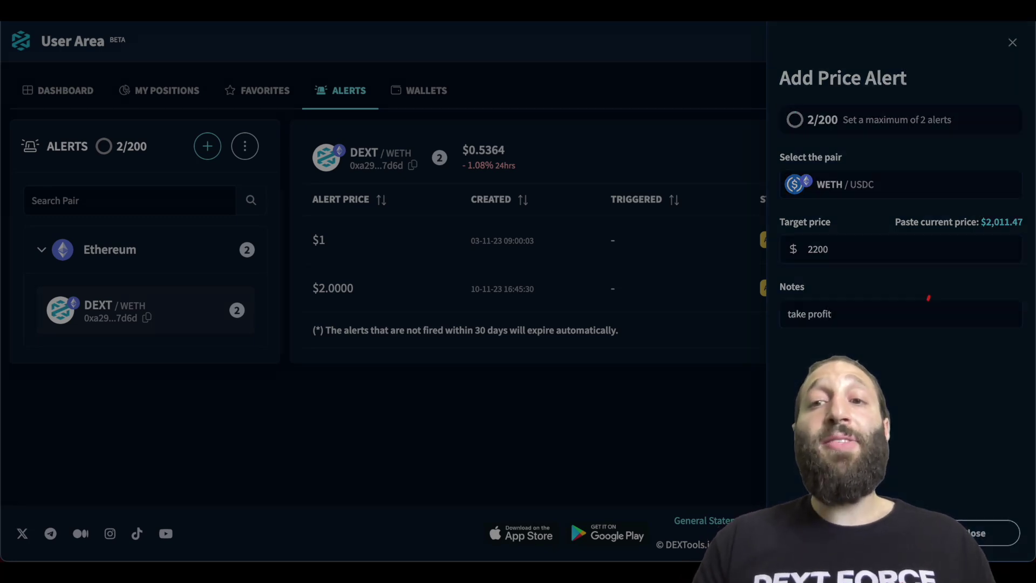
click(874, 533)
click(134, 367)
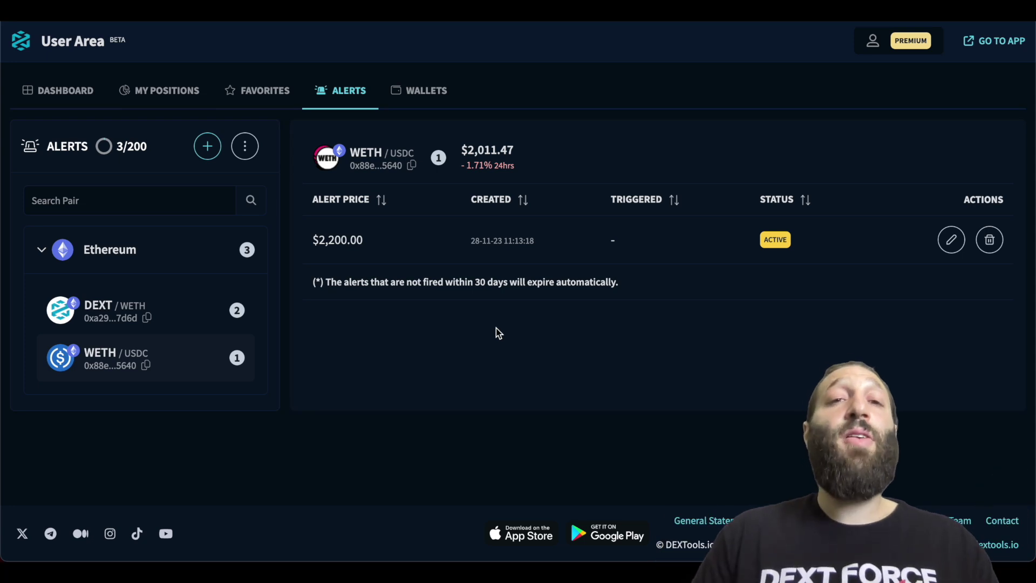
On the Wallets page, select the second wallet and scroll its 133-token list.
click(421, 111)
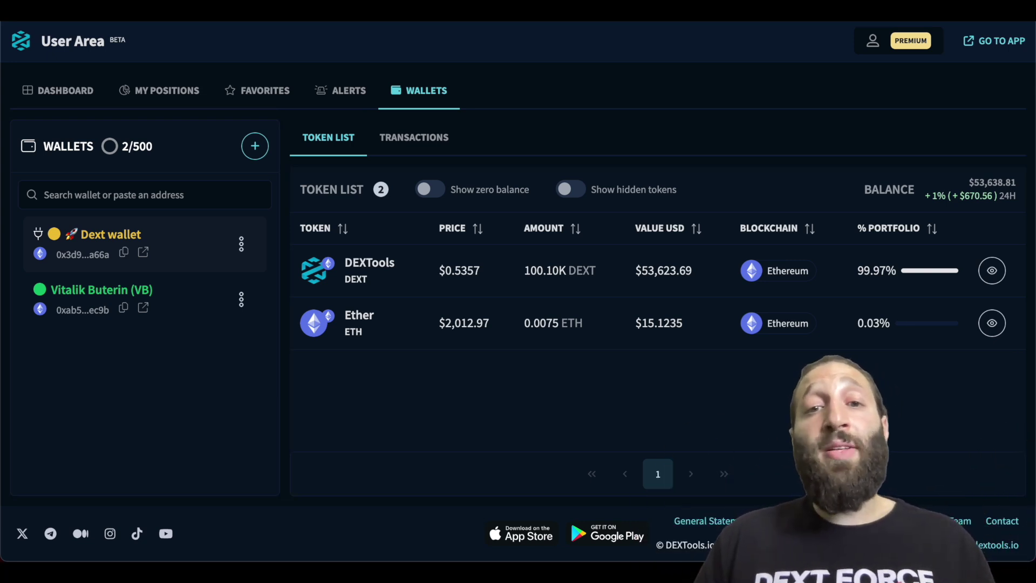
click(153, 290)
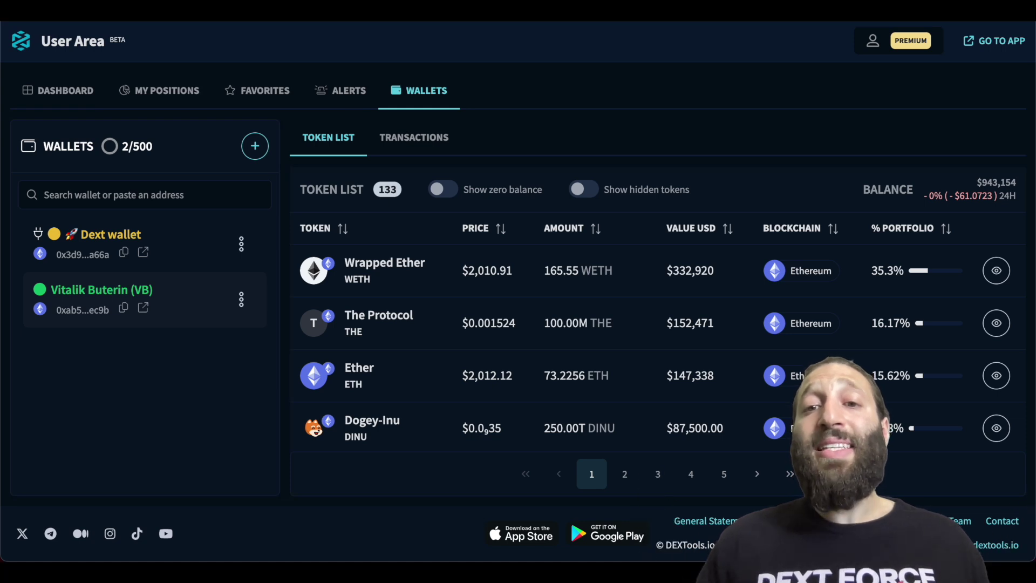
scroll(486, 296, down, 4)
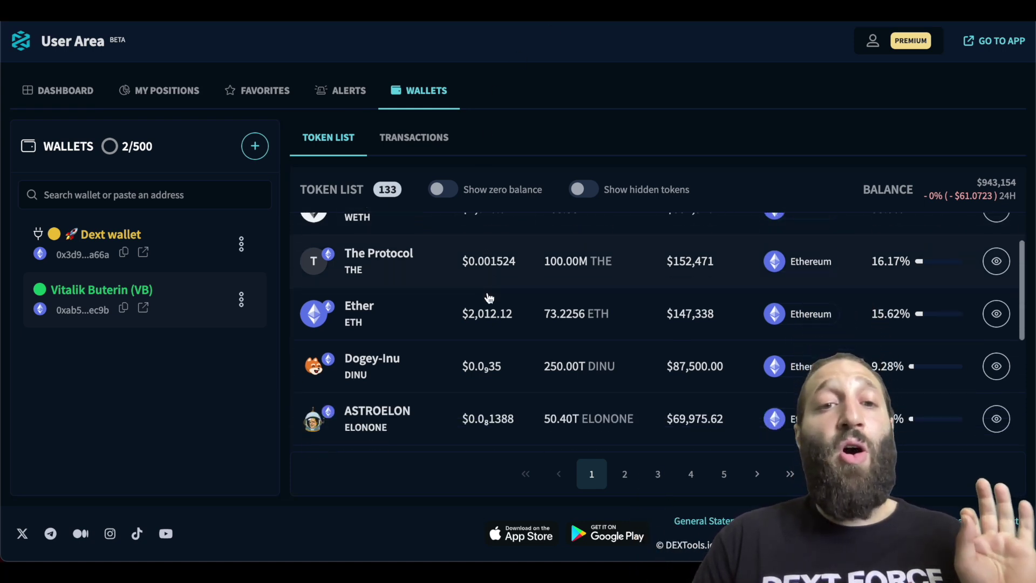
Switch to the Transactions sub-tab showing the 4,382.79 ETH trading profit.
click(414, 138)
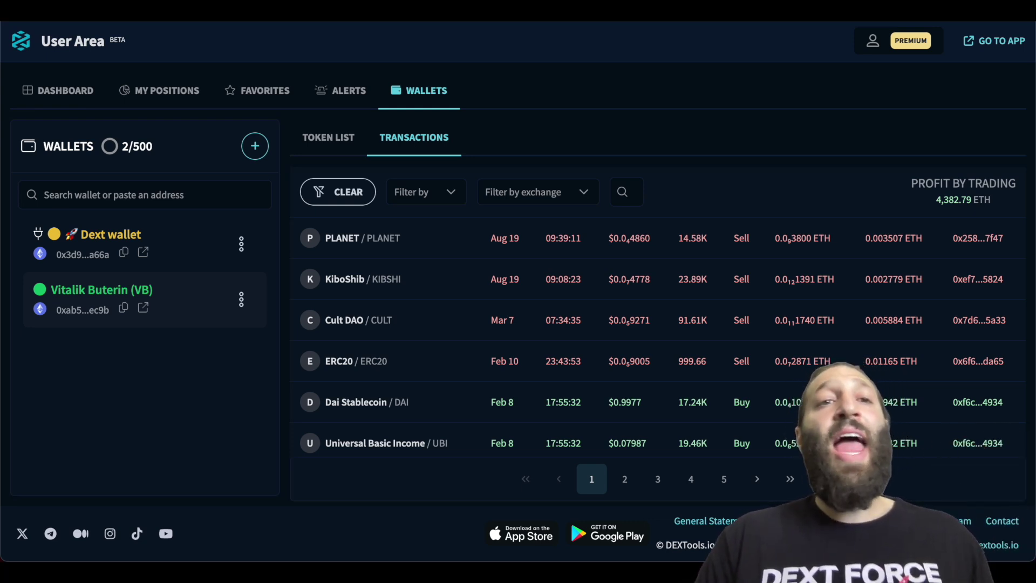
Review the User Area dashboard's positions, trending favorites, 3 executed alerts and 2 saved wallets.
click(59, 90)
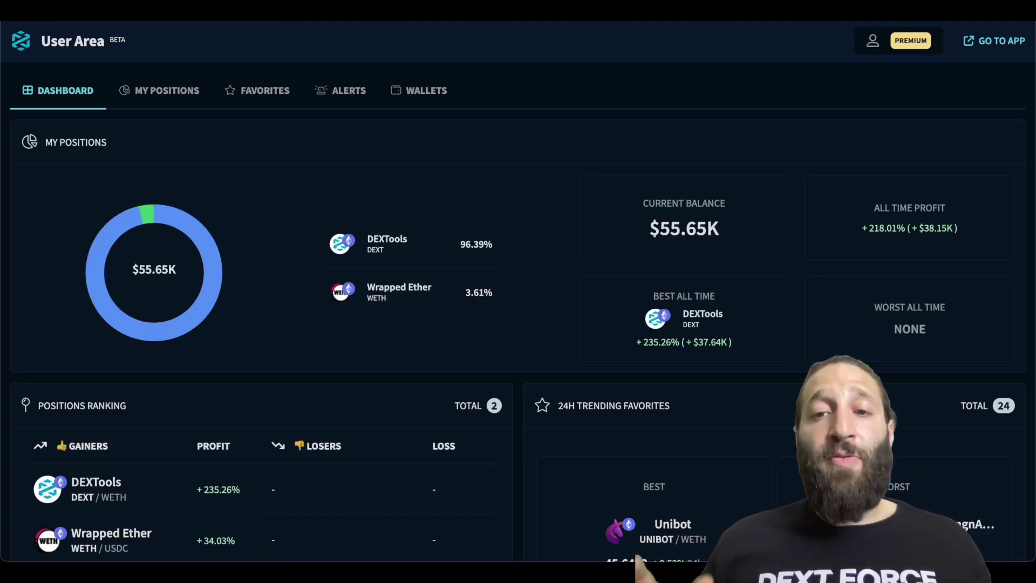
scroll(329, 147, down, 3)
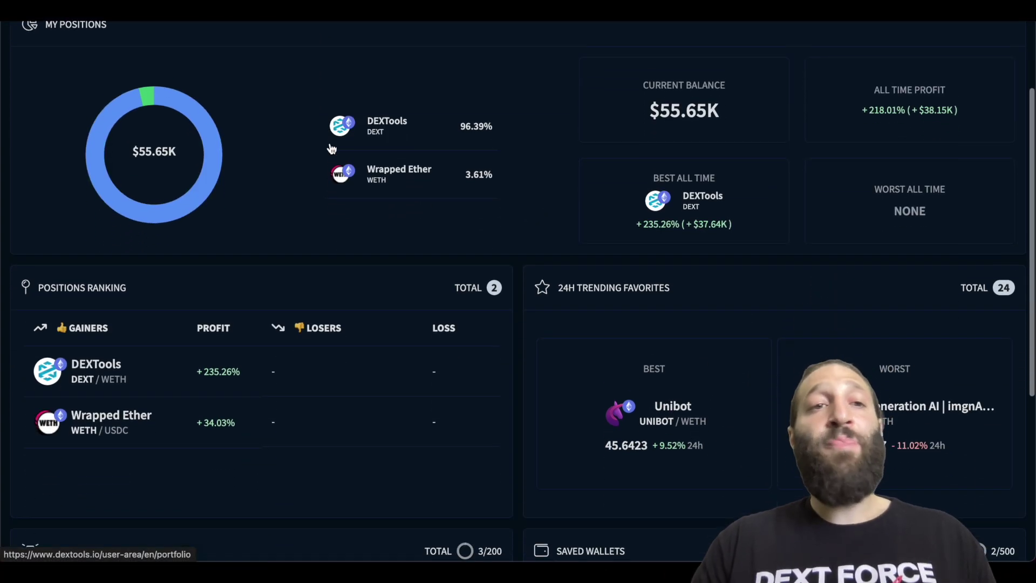
scroll(331, 149, down, 5)
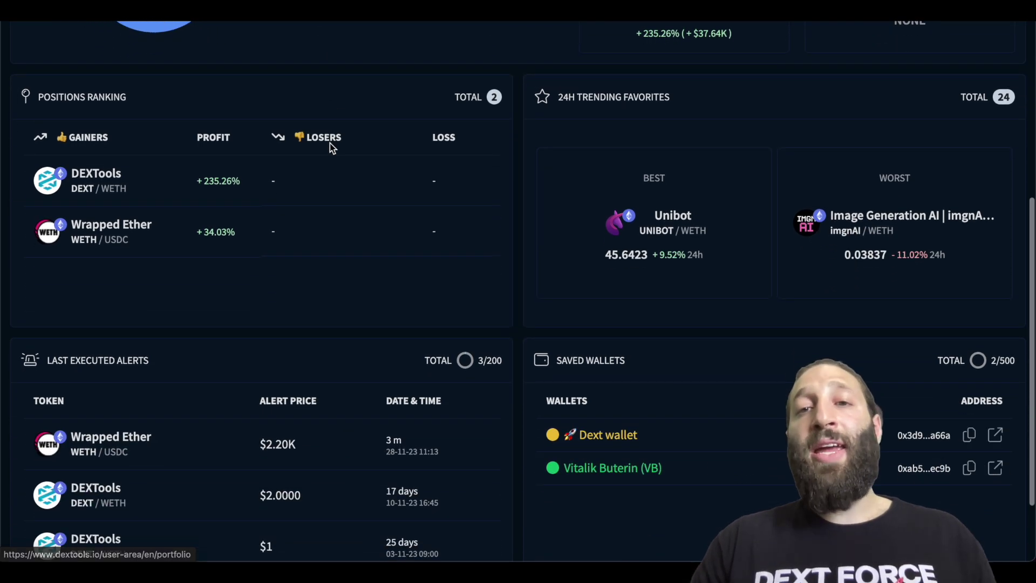
scroll(329, 143, down, 1)
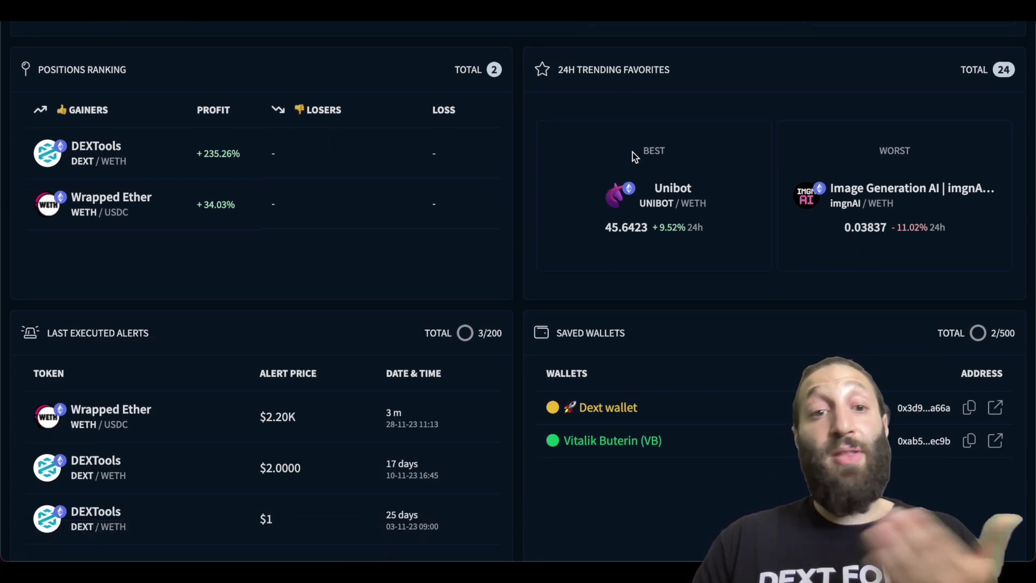
scroll(632, 152, down, 1)
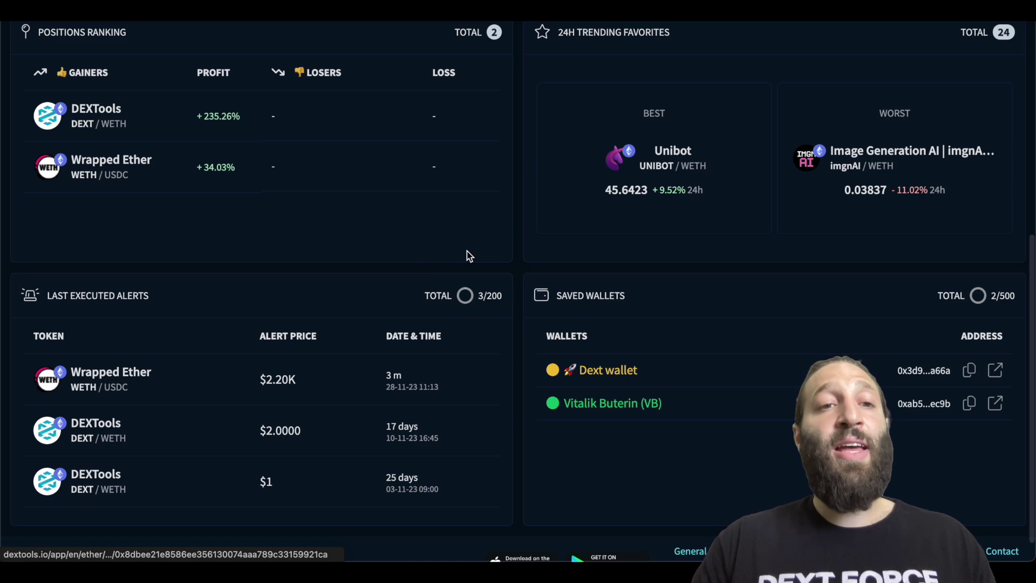
scroll(377, 257, up, 10)
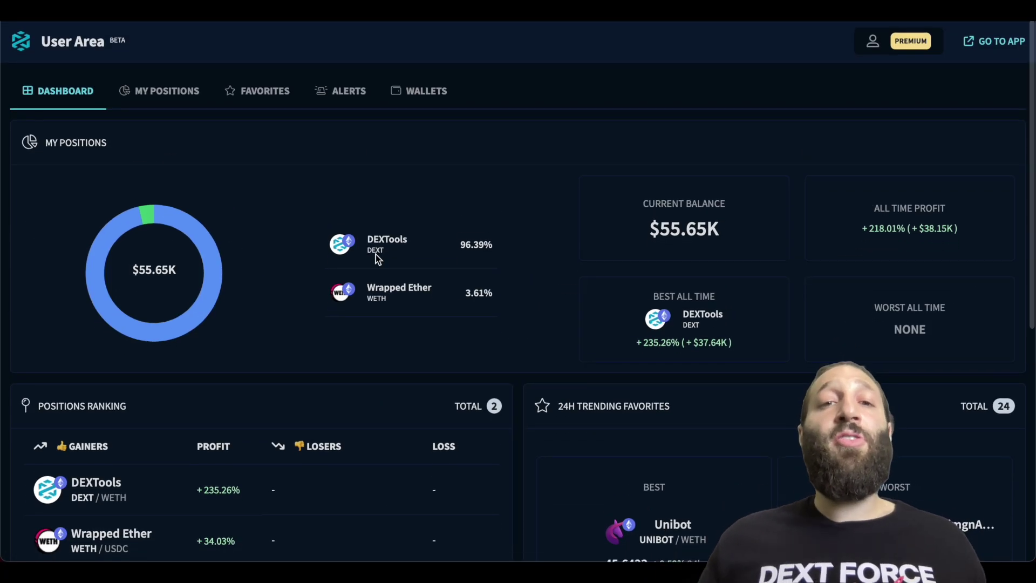